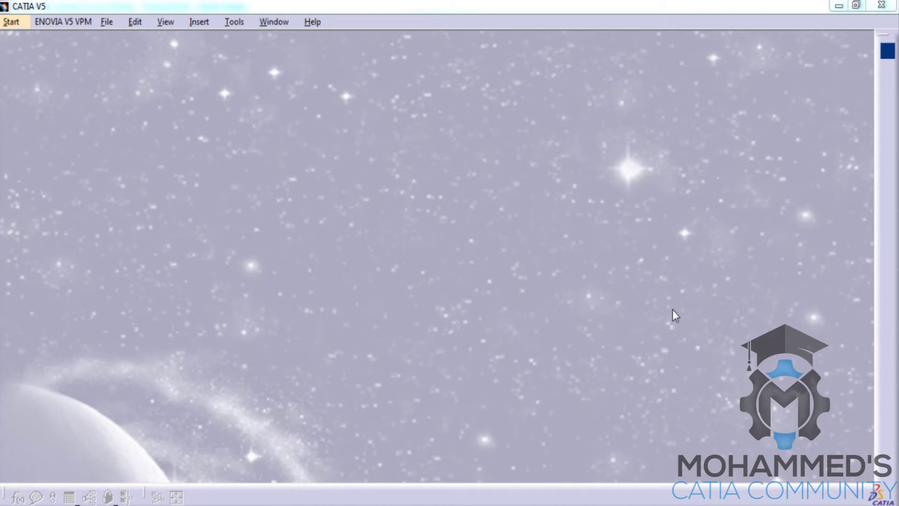
- Create a new hybrid-design part, Part1, in the Wireframe and Surface Design workbench
click(19, 21)
mouse_move(33, 56)
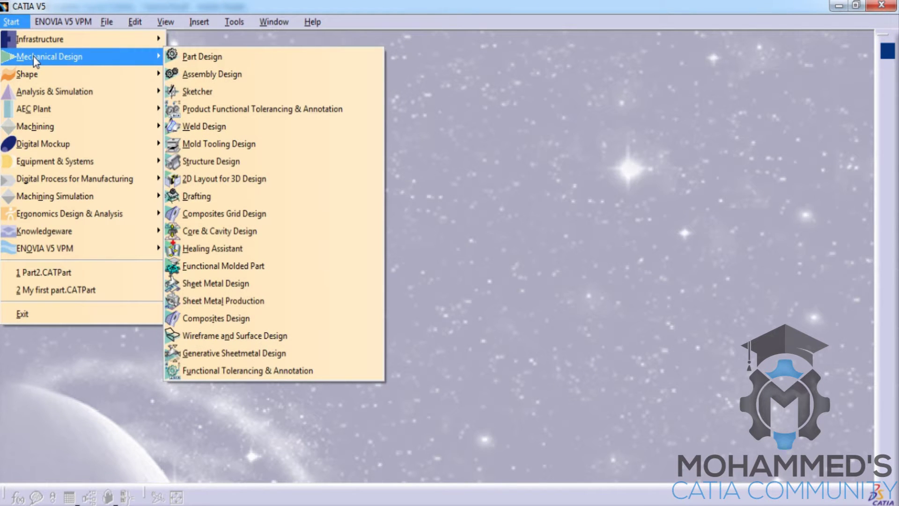
click(247, 337)
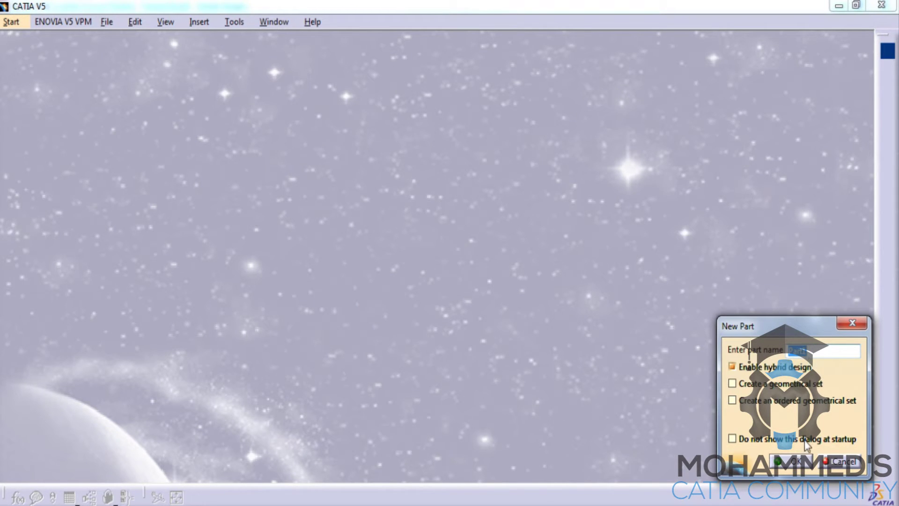
click(795, 461)
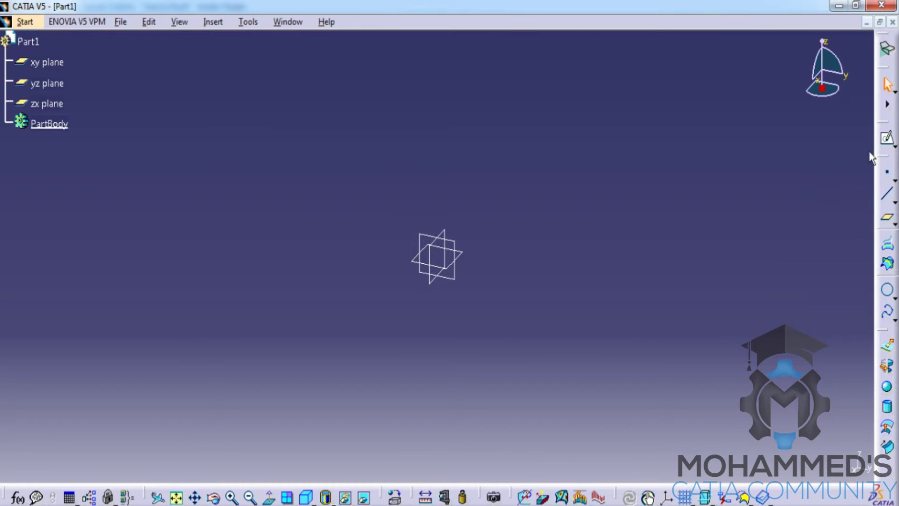
- Sketch a rectangle on the xy plane as Sketch.1 and exit the sketcher
click(463, 255)
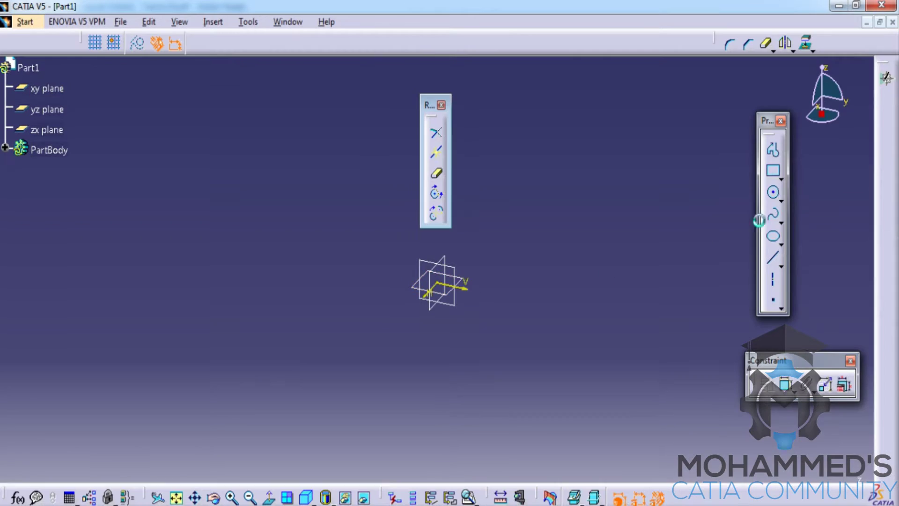
click(773, 171)
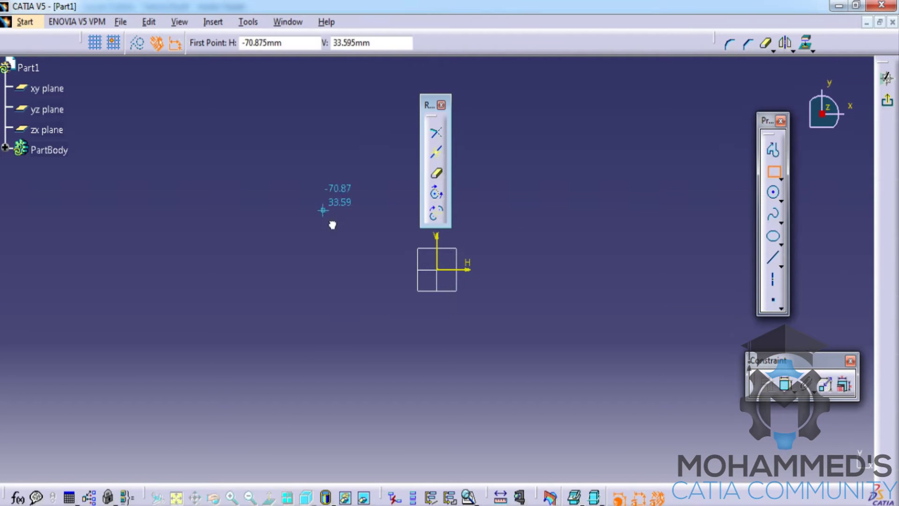
click(319, 210)
click(544, 338)
click(887, 100)
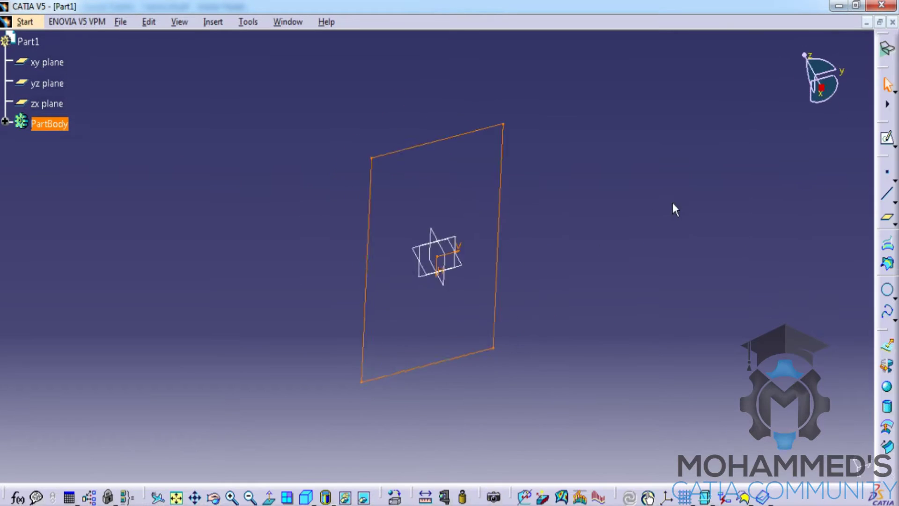
- Extrude the rectangle into an open surface box, Extrude.1, and inspect it from several angles
click(887, 347)
click(733, 458)
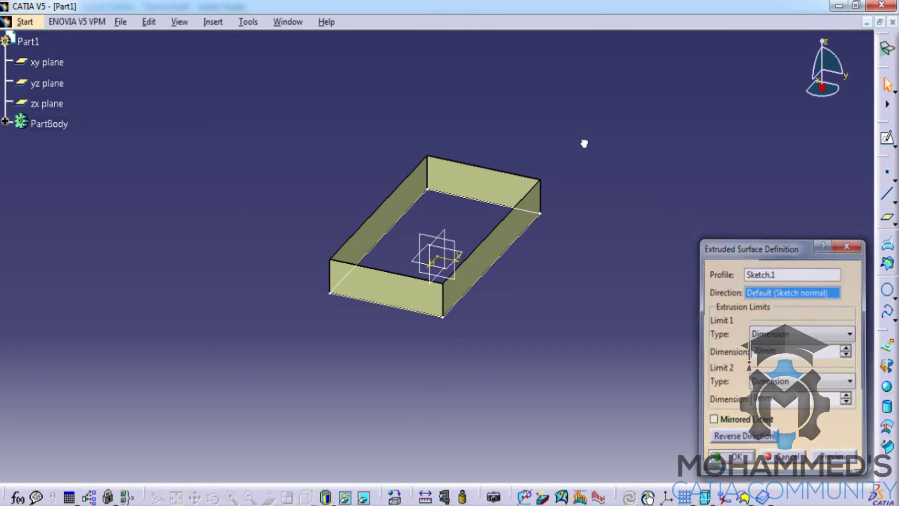
middle_drag(459, 218, 532, 134)
click(490, 191)
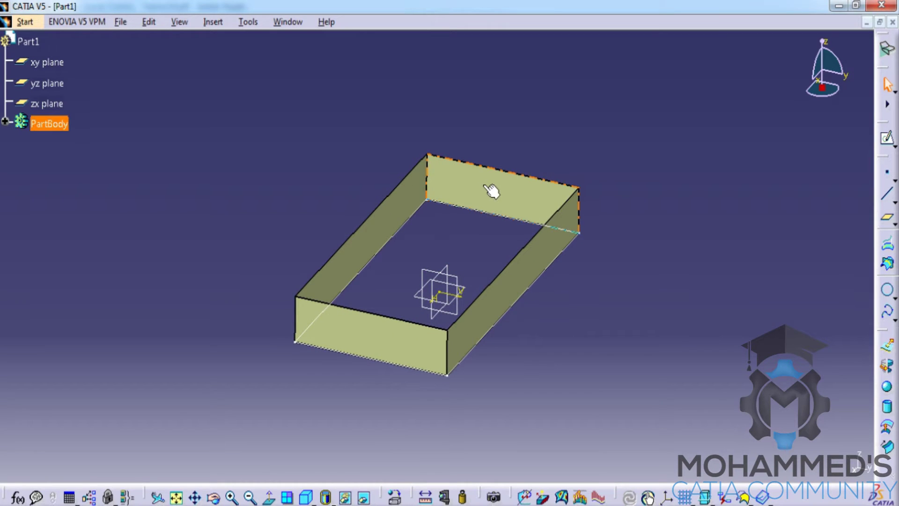
click(530, 129)
click(519, 196)
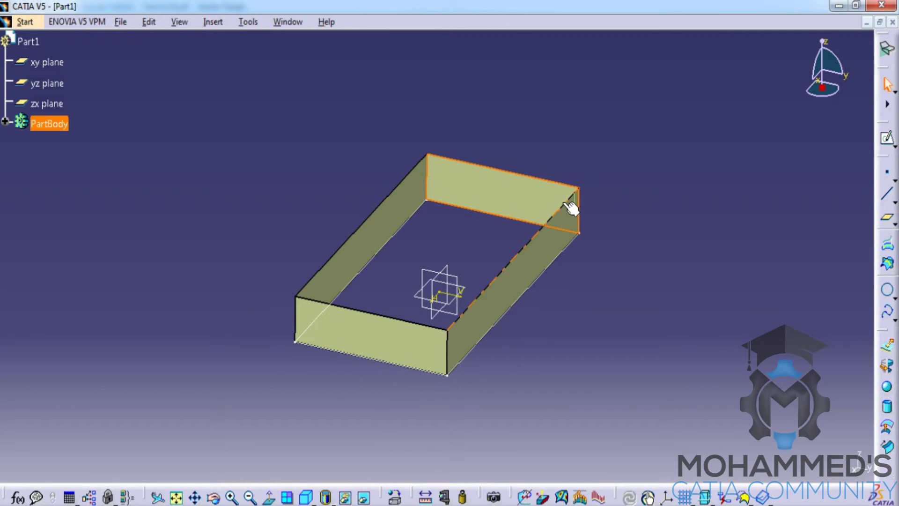
middle_drag(569, 200, 525, 210)
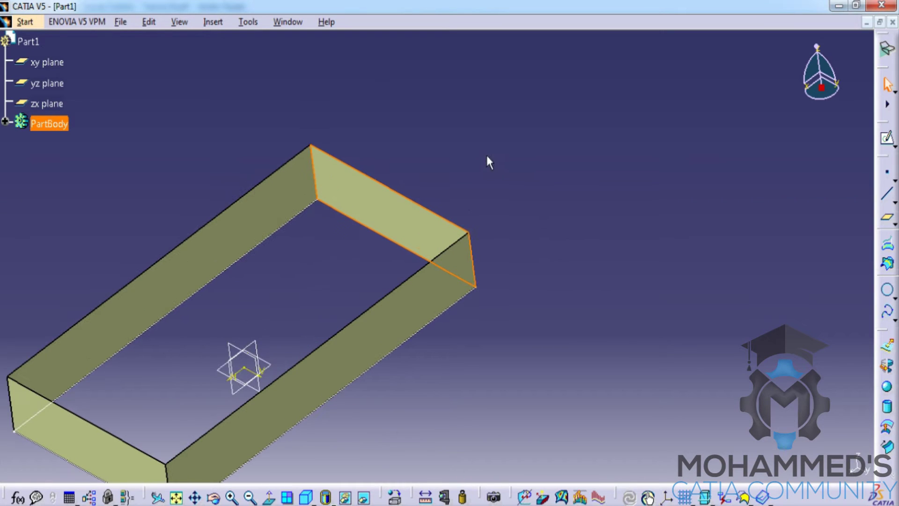
middle_drag(409, 243, 539, 115)
click(610, 83)
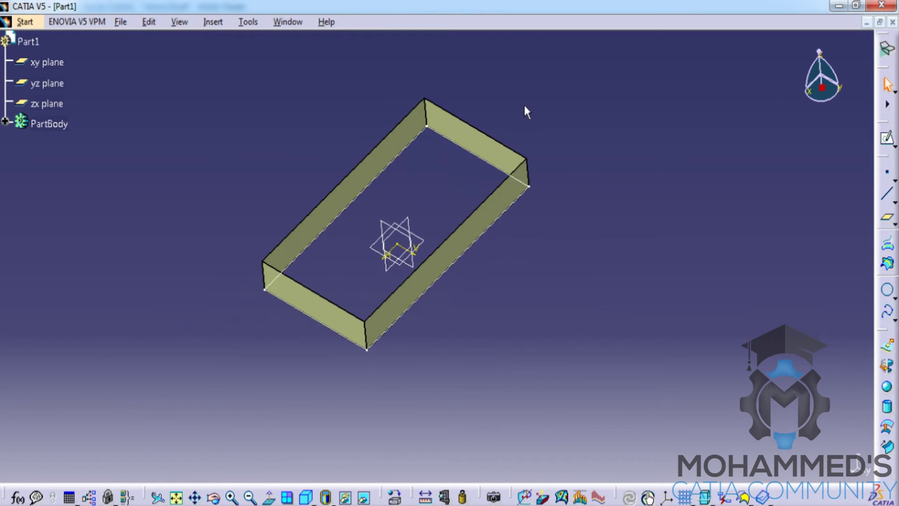
click(5, 122)
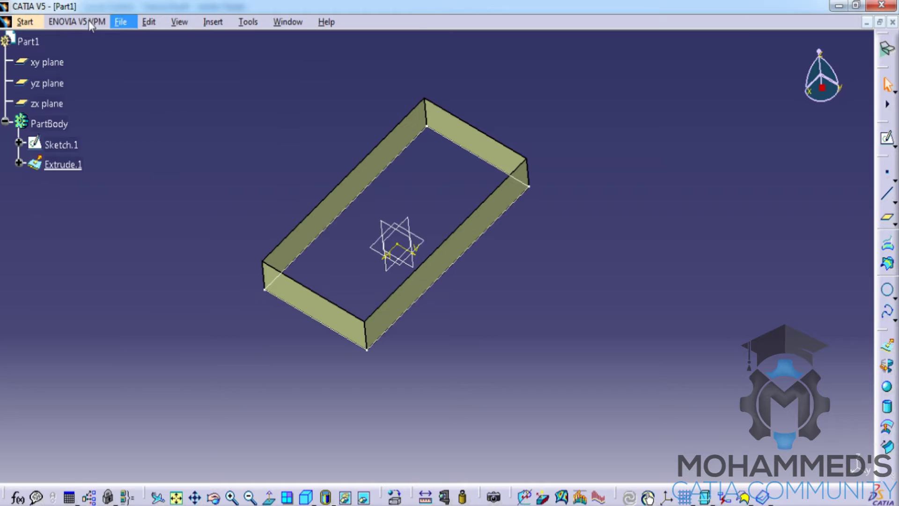
- Close the stray Product1 document and put Part1 in the Part Design workbench
click(24, 21)
mouse_move(65, 57)
click(215, 57)
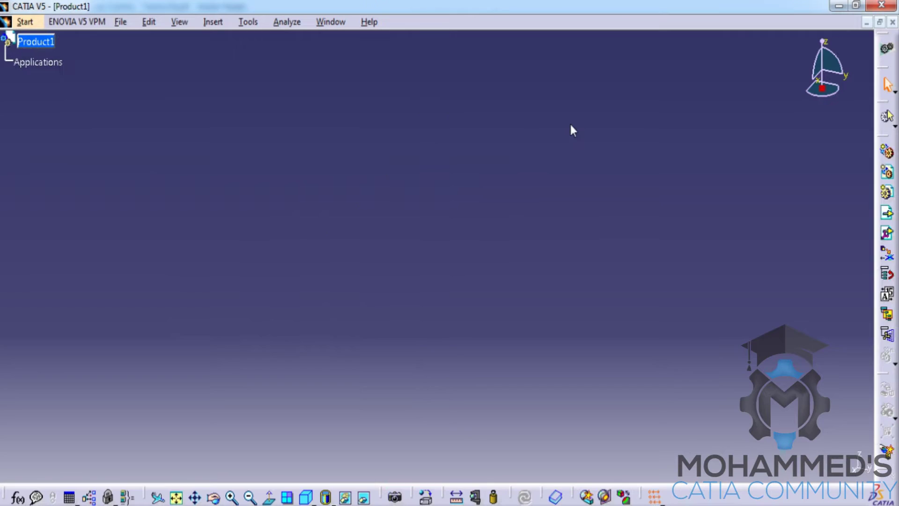
click(892, 22)
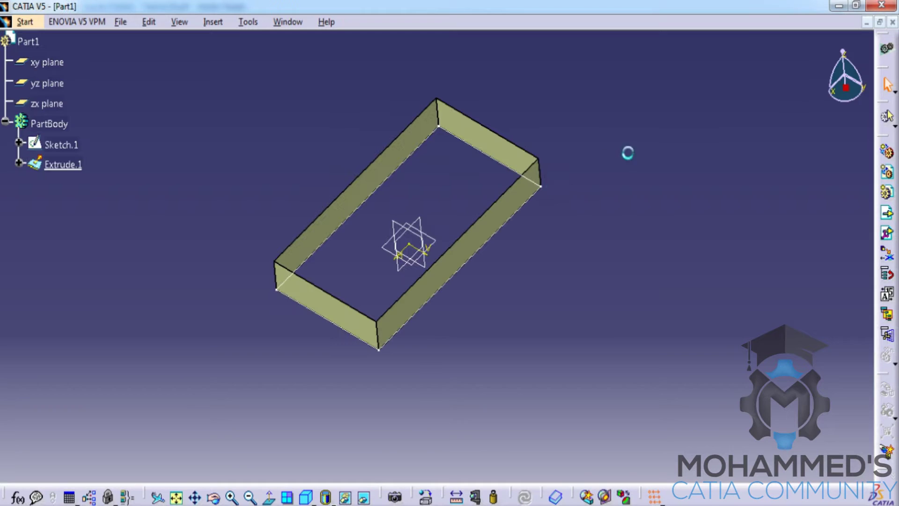
click(121, 22)
click(25, 22)
click(25, 22)
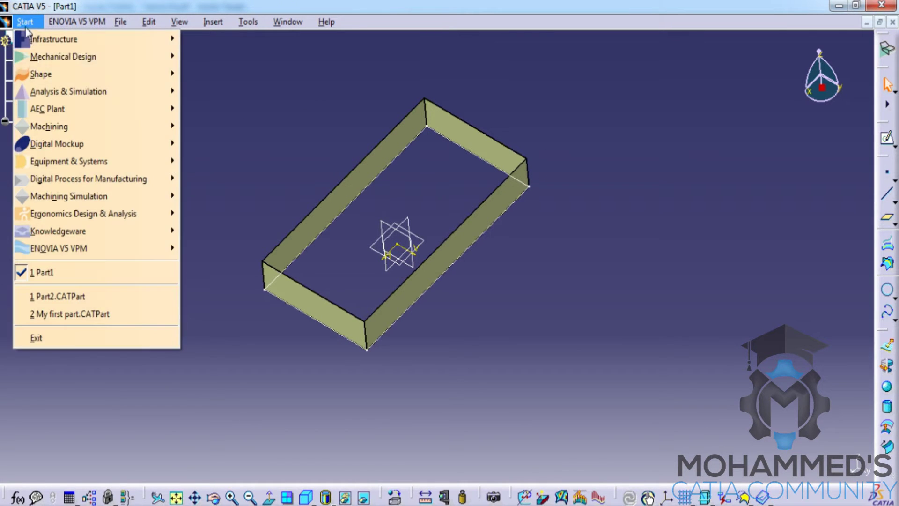
mouse_move(100, 56)
click(206, 58)
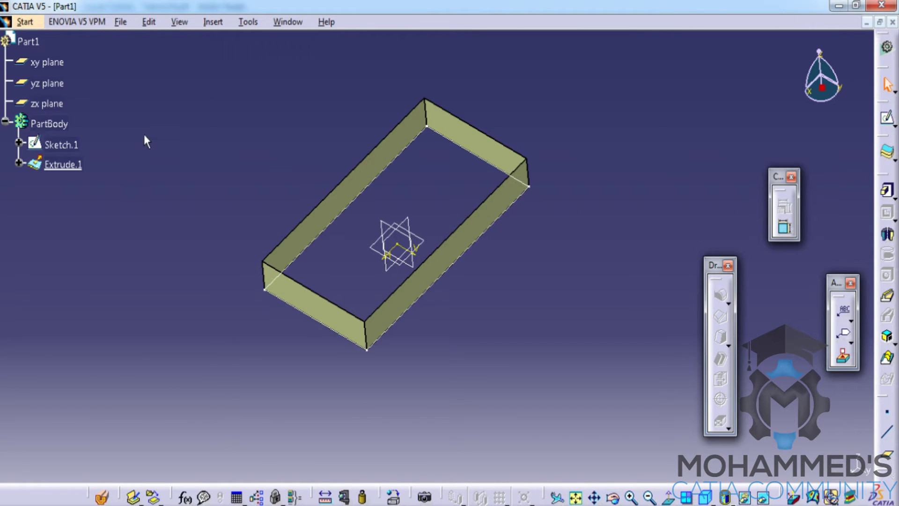
- Pad Sketch.1 by 20mm into the solid Pad.1
click(72, 145)
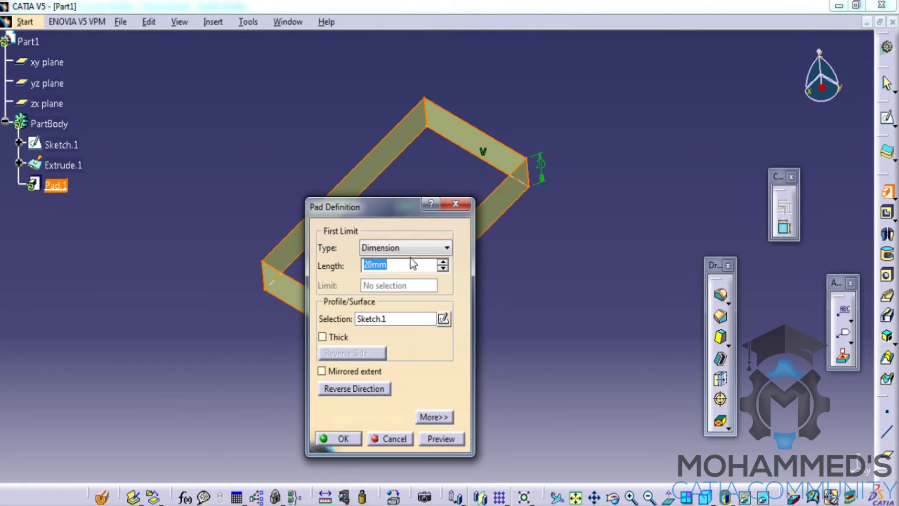
click(346, 439)
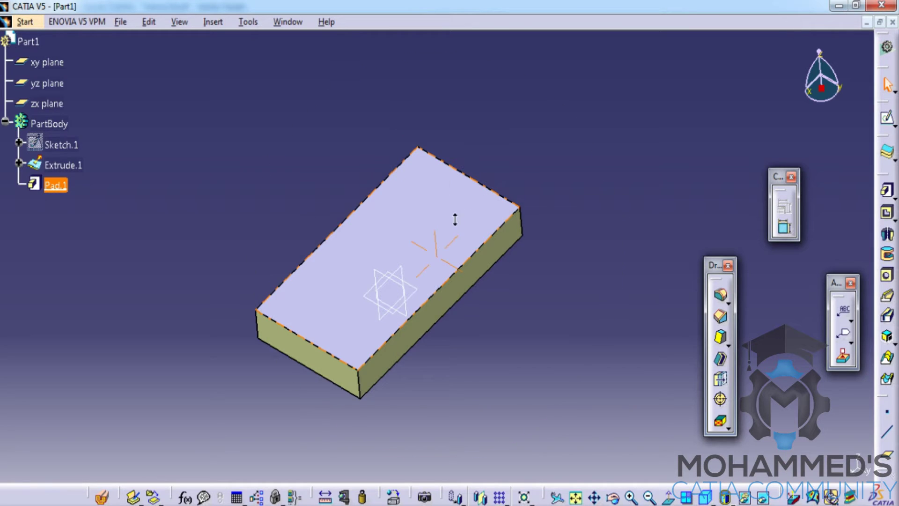
scroll(457, 215, up, 2)
click(300, 145)
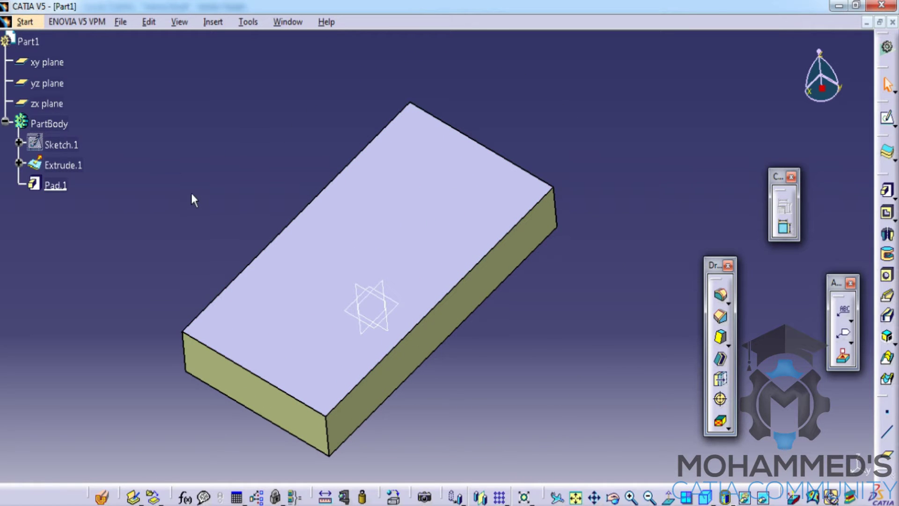
- Hide Pad.1 so only the surface walls remain visible
click(56, 186)
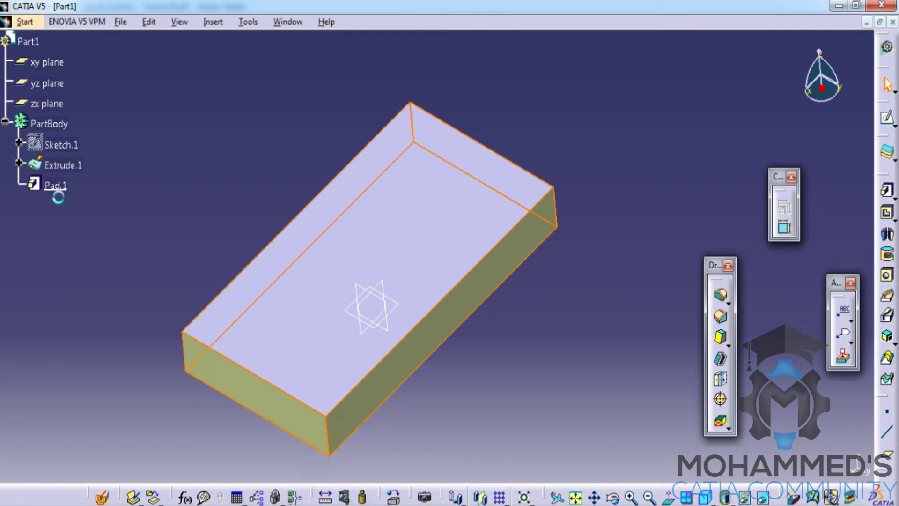
right_click(52, 186)
click(80, 233)
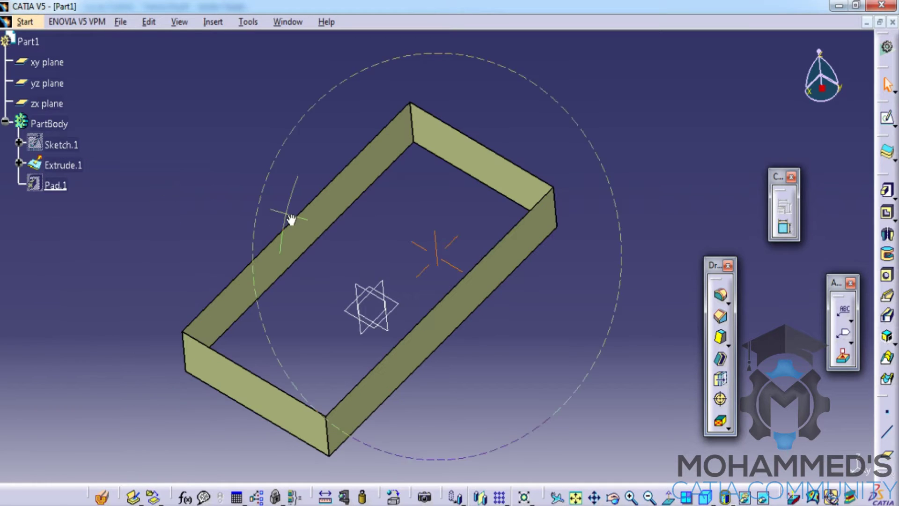
- Create Pad.2 from Sketch.1 with 20mm length in the reversed direction
middle_drag(290, 216, 288, 223)
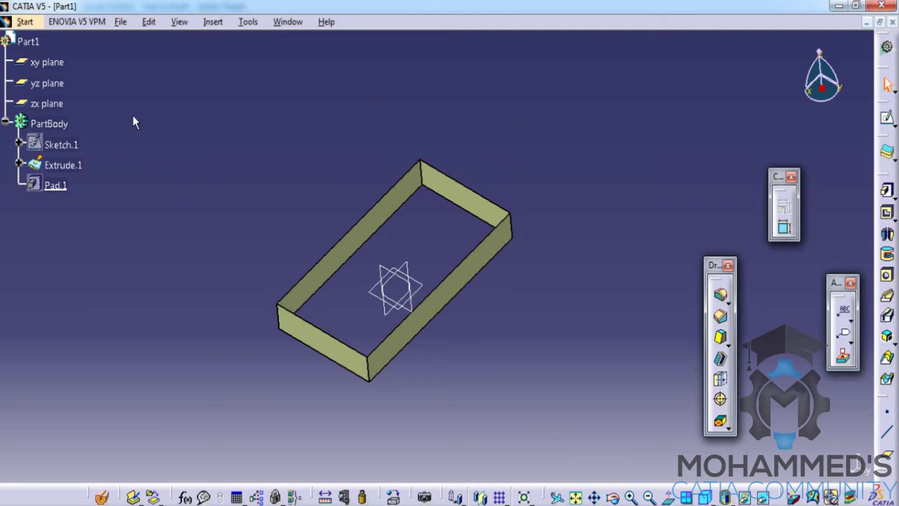
click(887, 190)
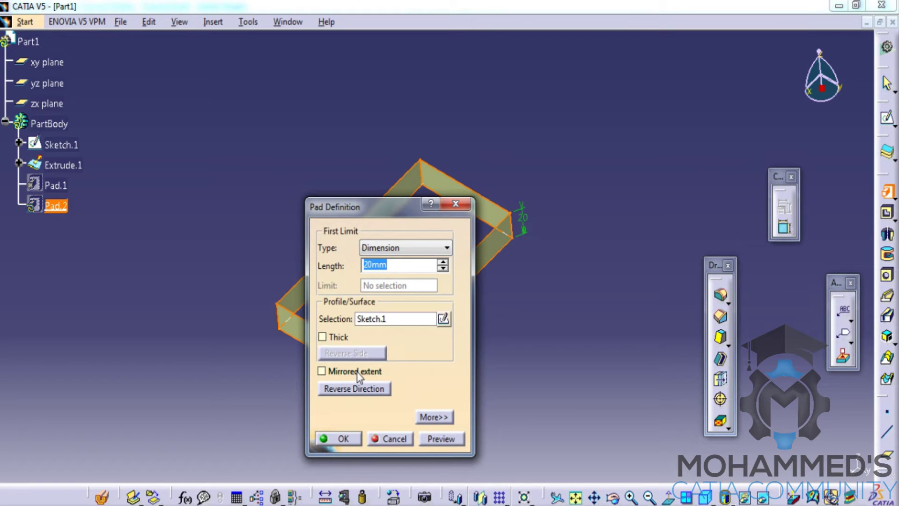
click(355, 389)
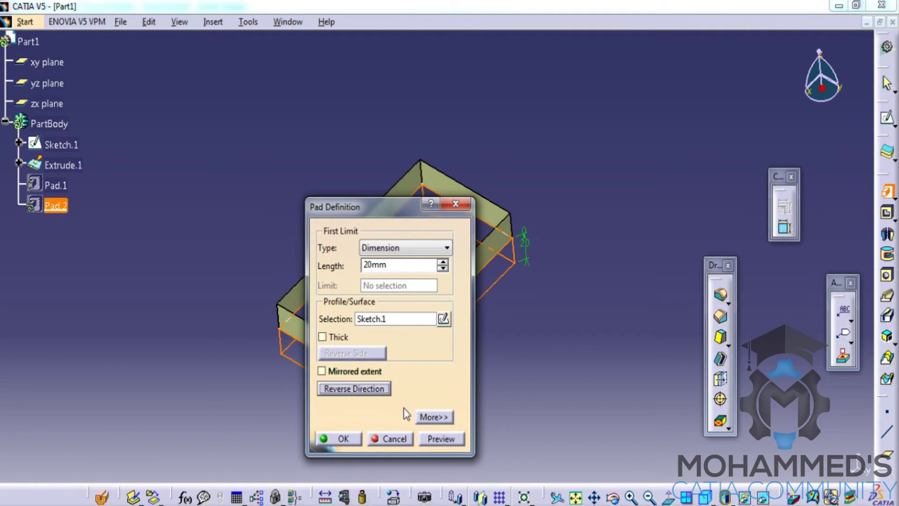
click(341, 437)
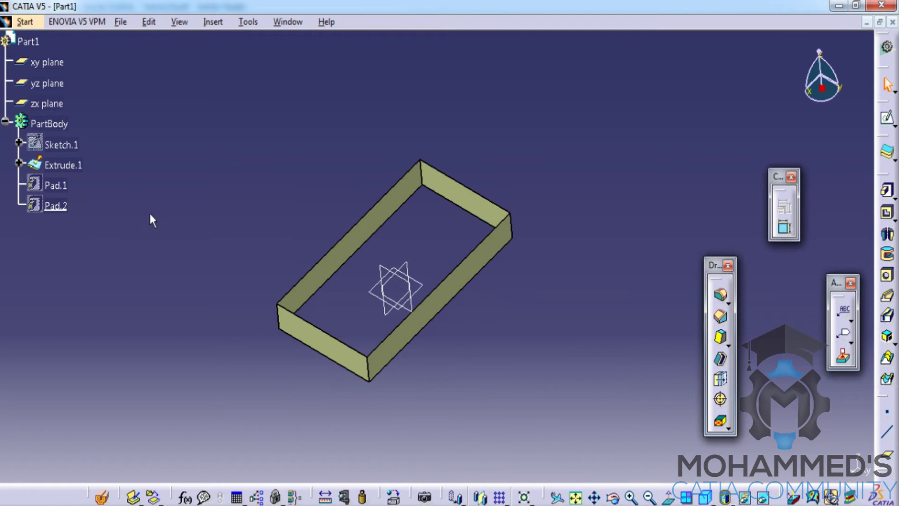
- Switch back to the Wireframe and Surface Design workbench
click(63, 145)
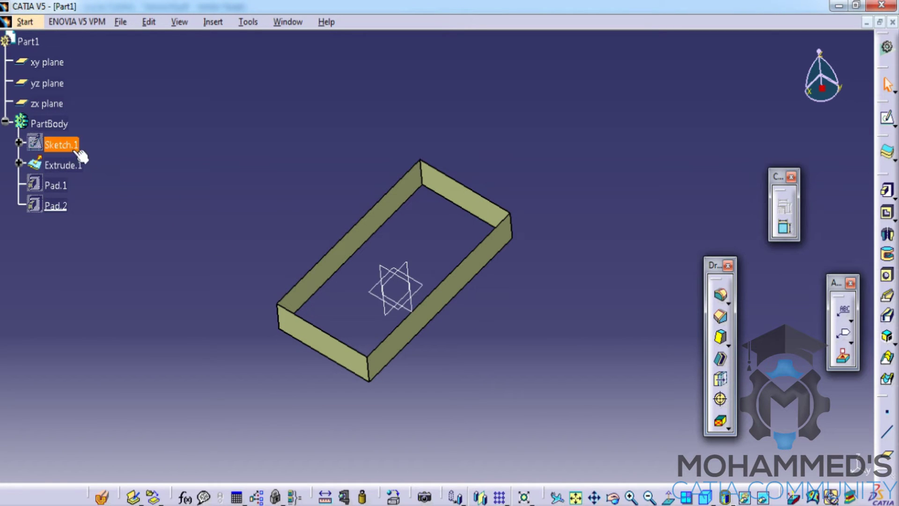
click(25, 21)
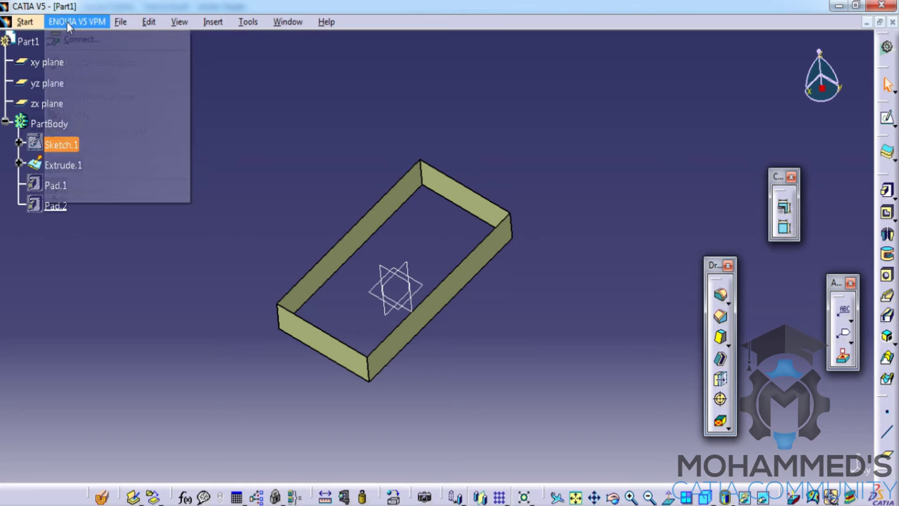
mouse_move(51, 57)
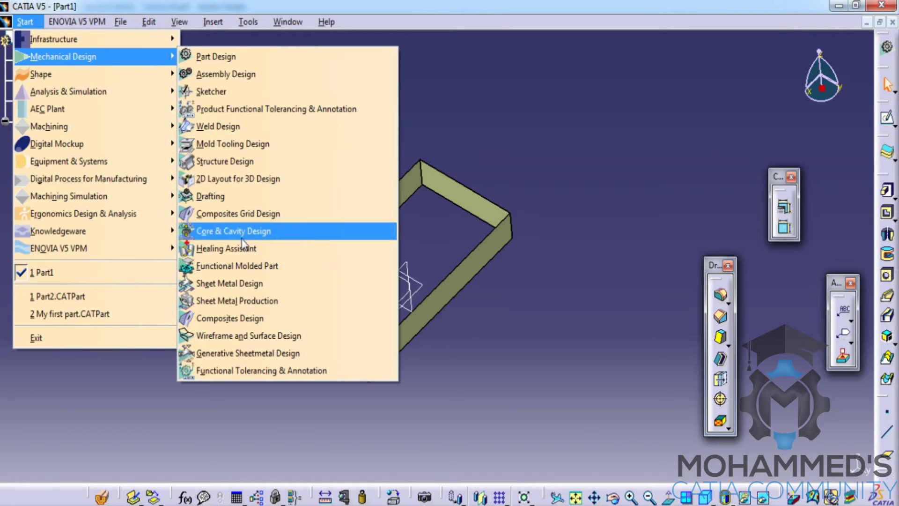
click(241, 334)
- Extrude Sketch.1 by 20mm into the surface Extrude.2
click(525, 180)
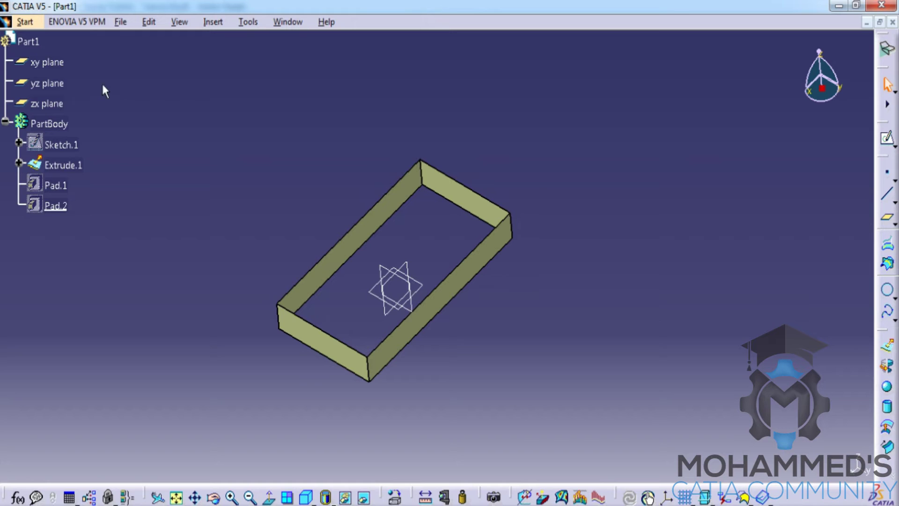
click(61, 145)
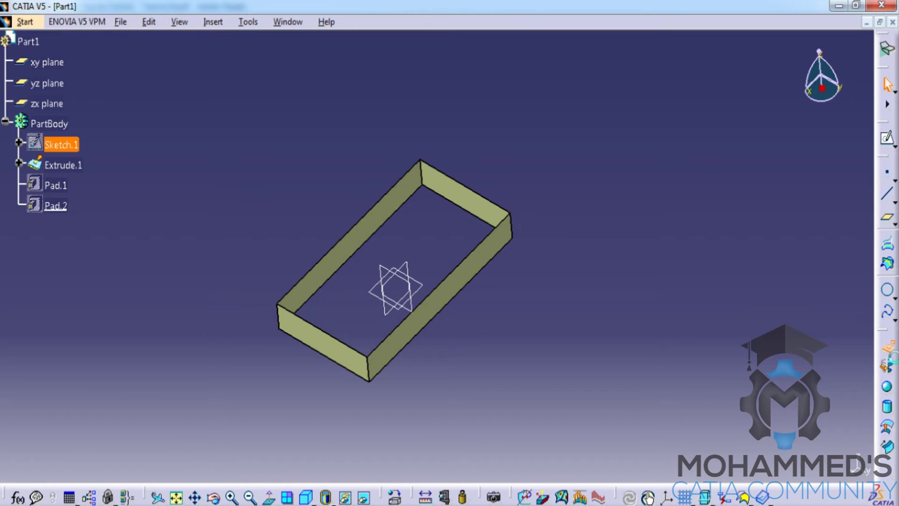
click(888, 349)
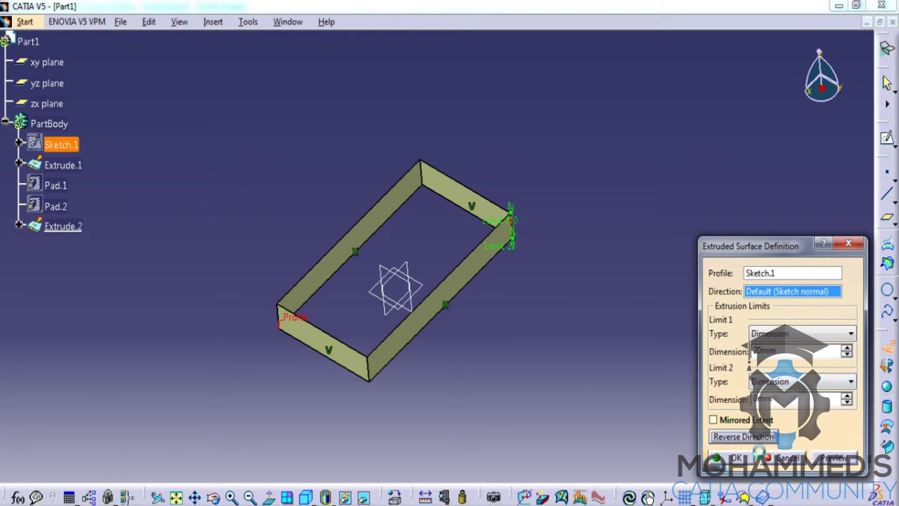
click(731, 458)
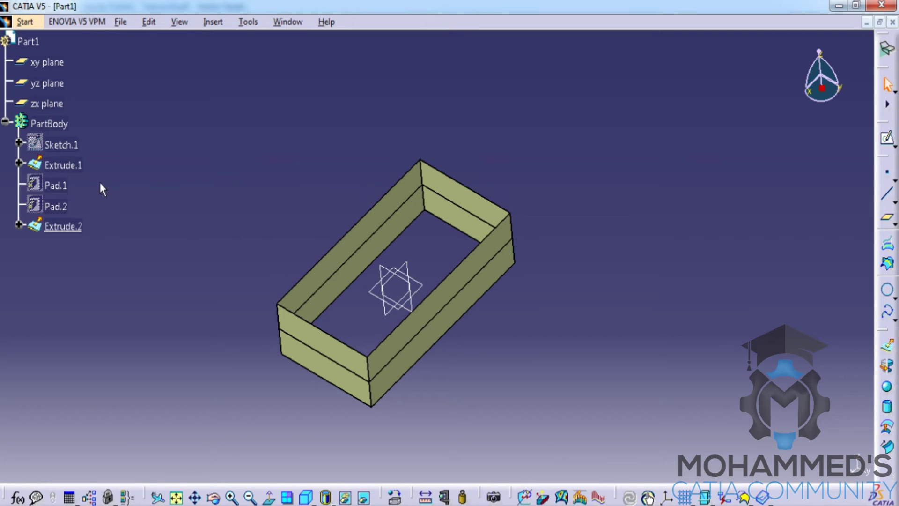
- Select Extrude.1 and Extrude.2, reframe the view on them, and hide both
click(57, 186)
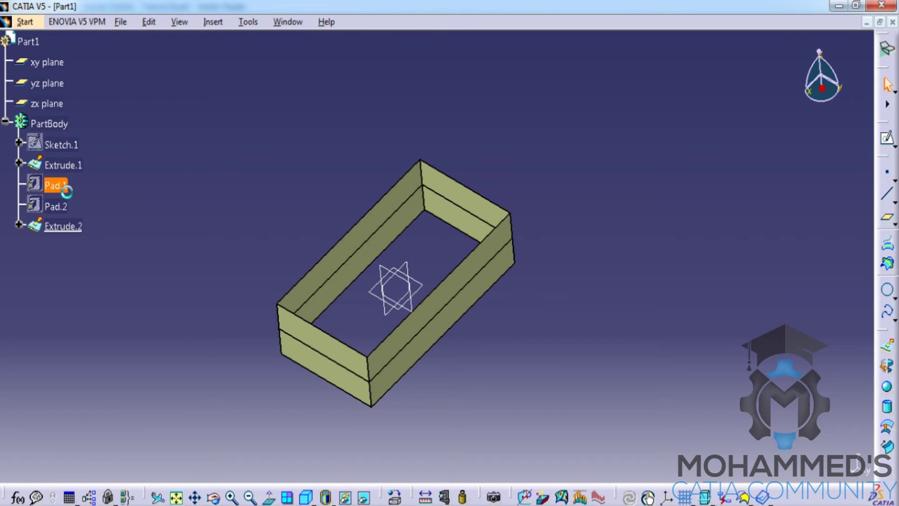
right_click(58, 183)
click(84, 166)
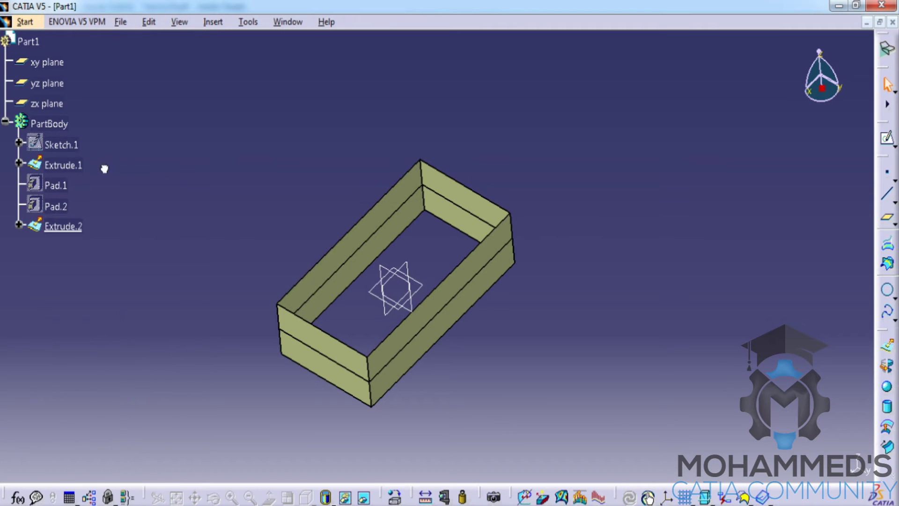
ctrl+click(74, 226)
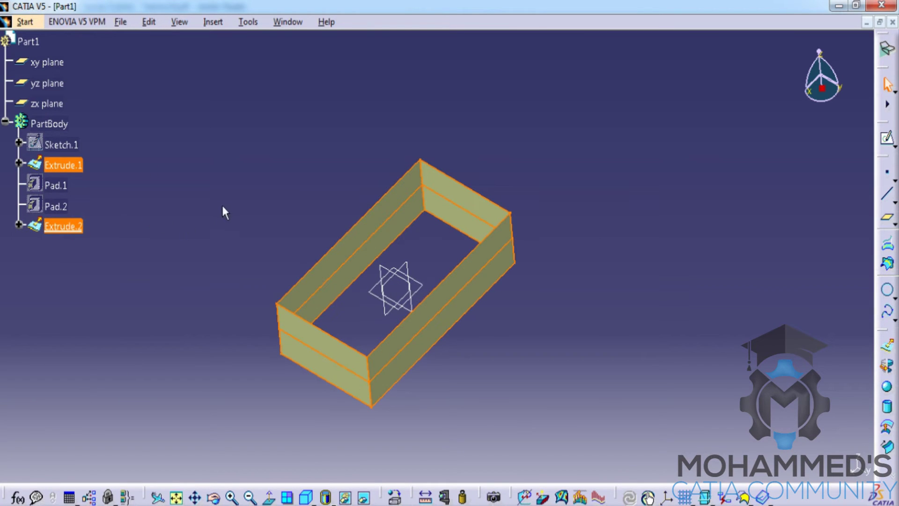
right_click(37, 165)
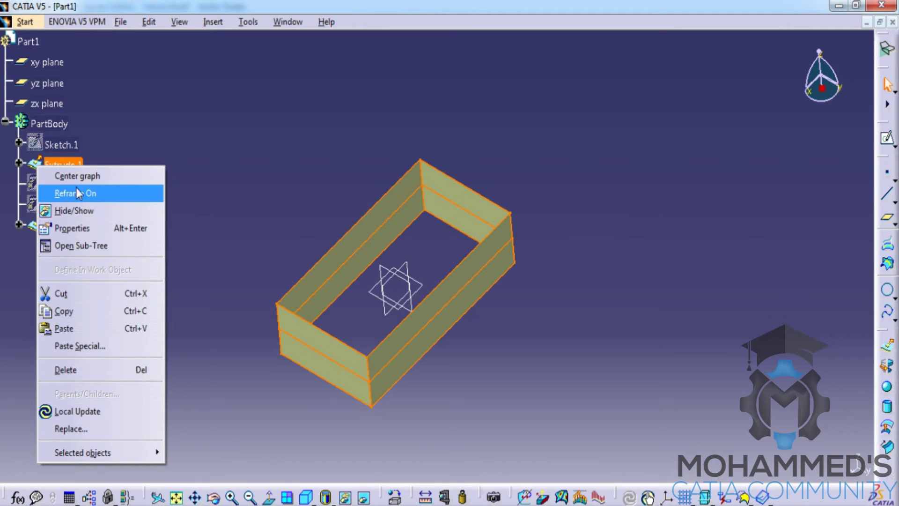
click(78, 192)
right_click(67, 165)
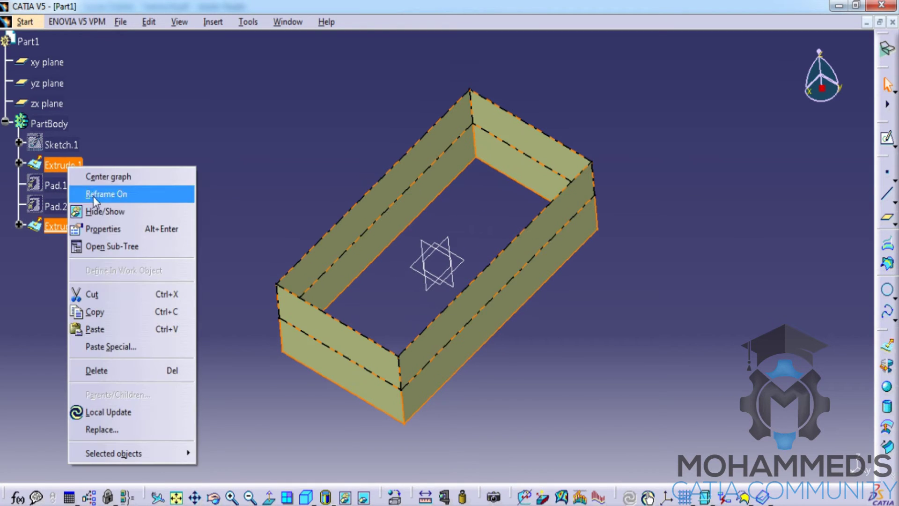
click(164, 210)
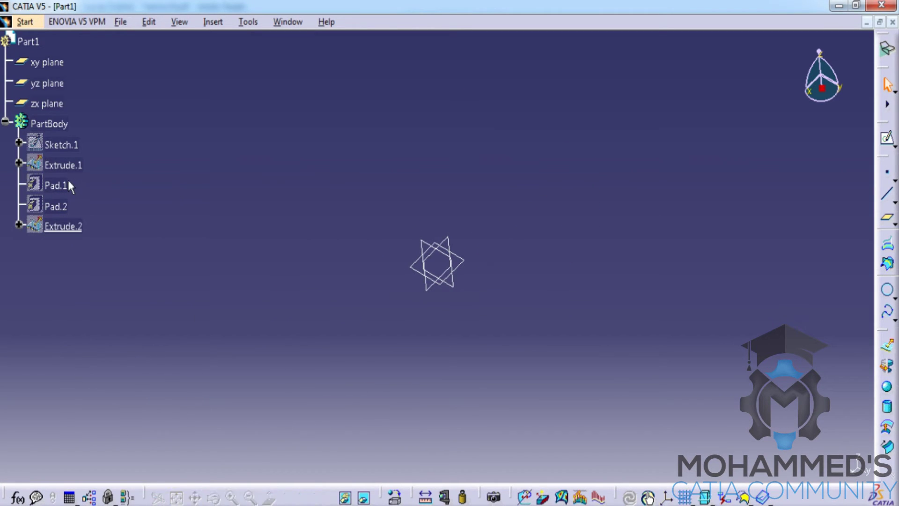
click(68, 186)
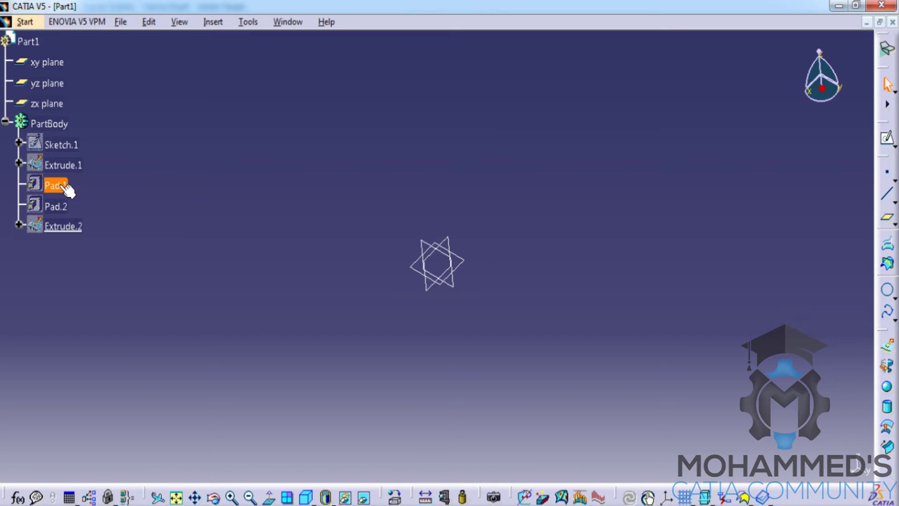
right_click(66, 187)
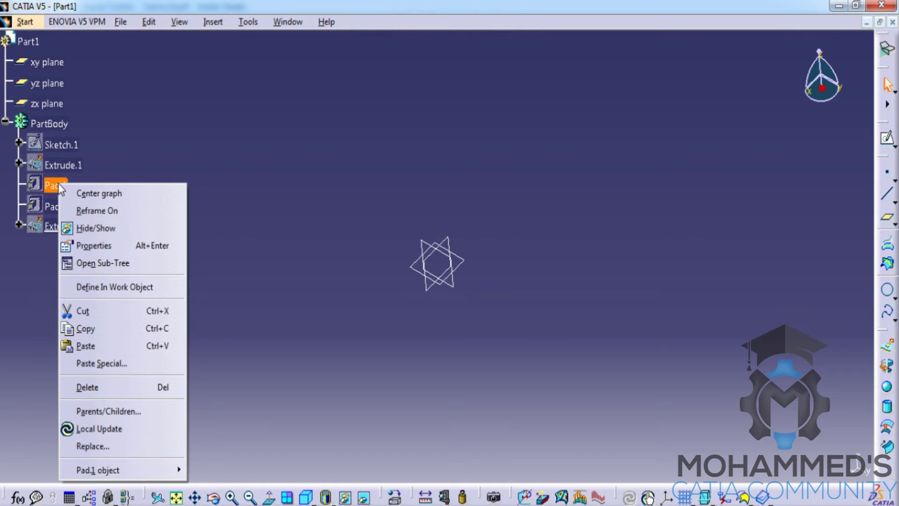
click(100, 232)
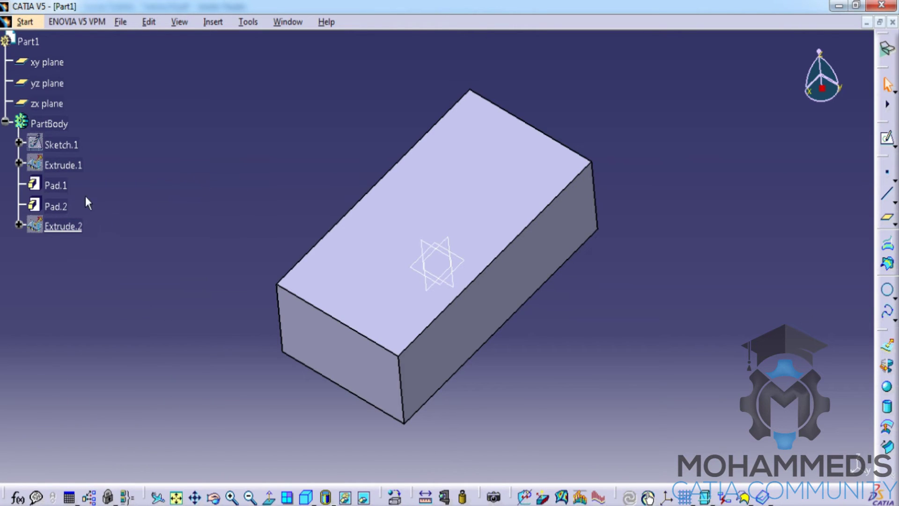
click(65, 190)
click(114, 193)
right_click(60, 185)
click(97, 230)
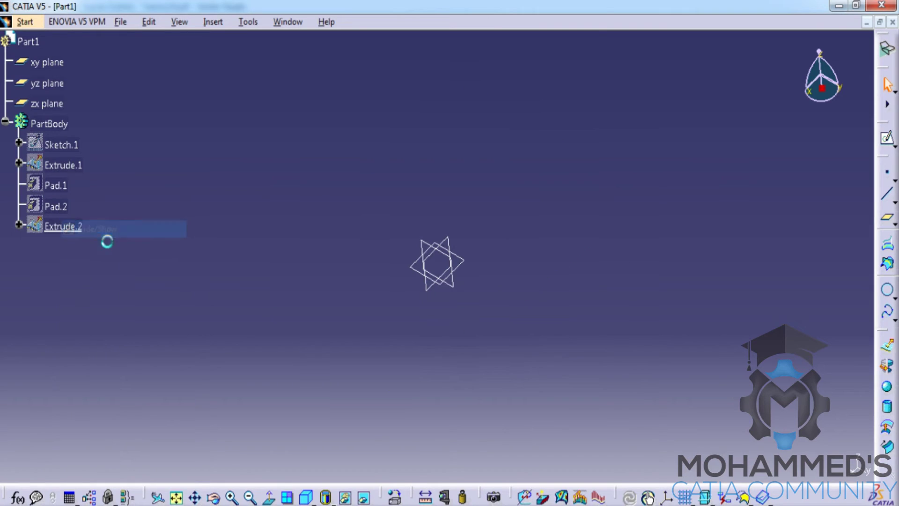
right_click(74, 168)
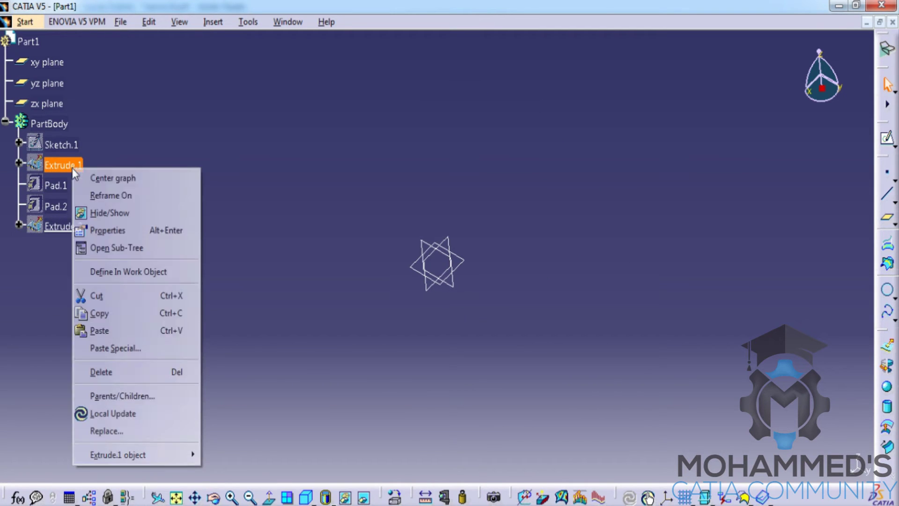
click(112, 212)
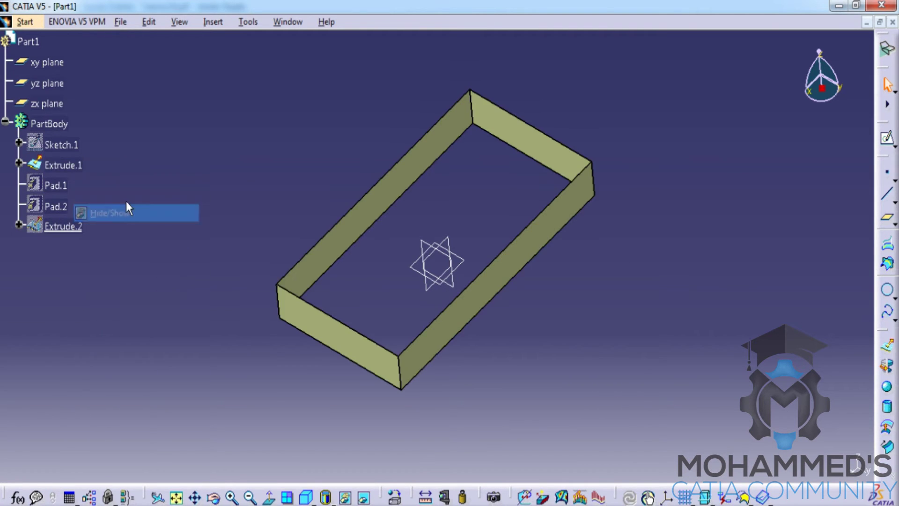
right_click(66, 226)
click(104, 270)
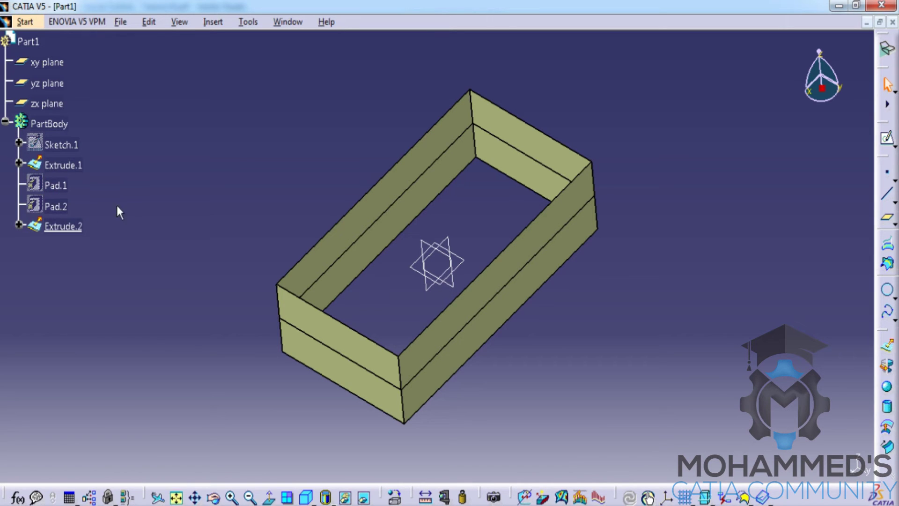
click(54, 130)
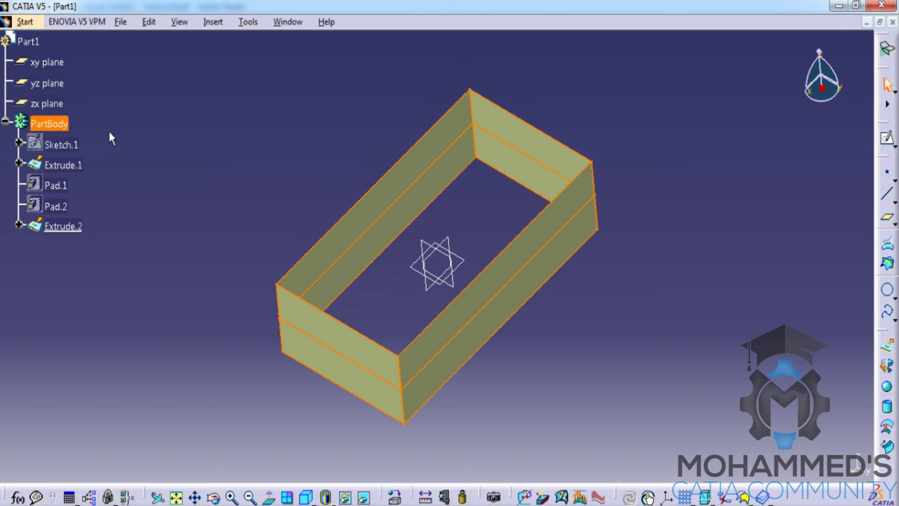
click(10, 126)
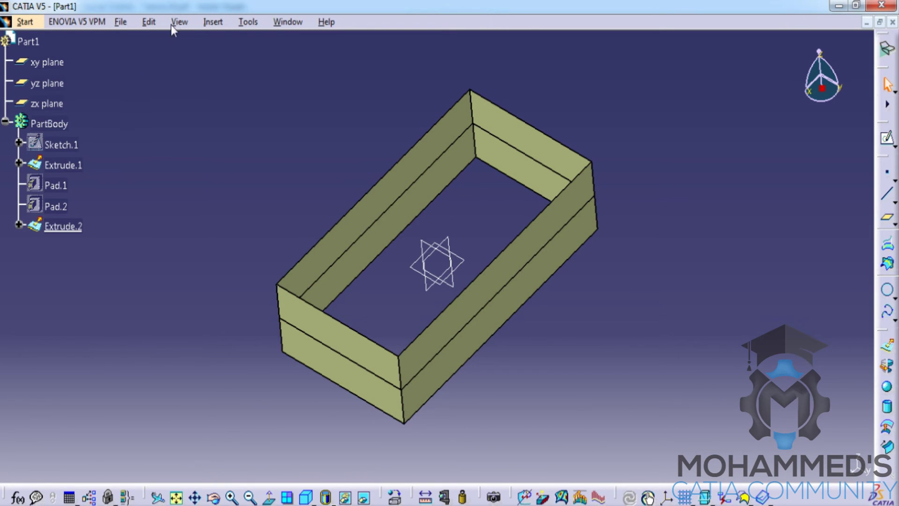
- Insert a new body, Body.2, into the part
click(210, 22)
click(241, 74)
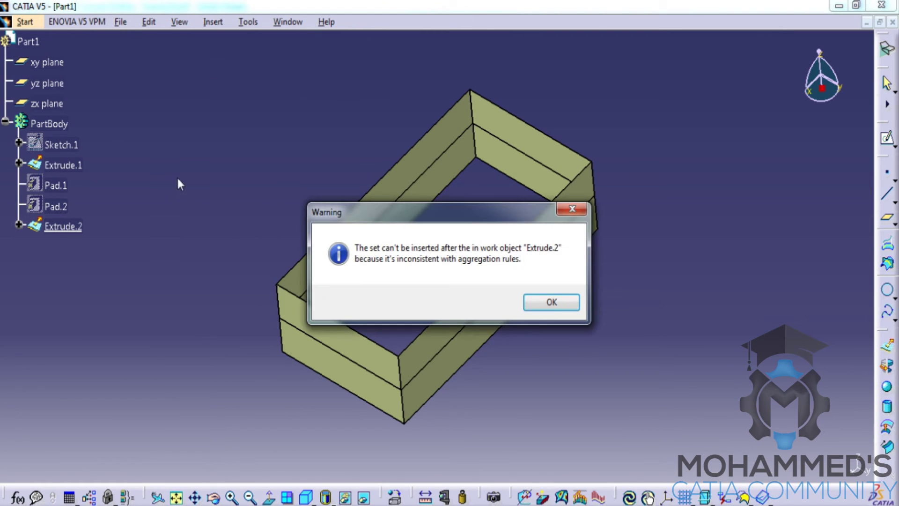
click(547, 307)
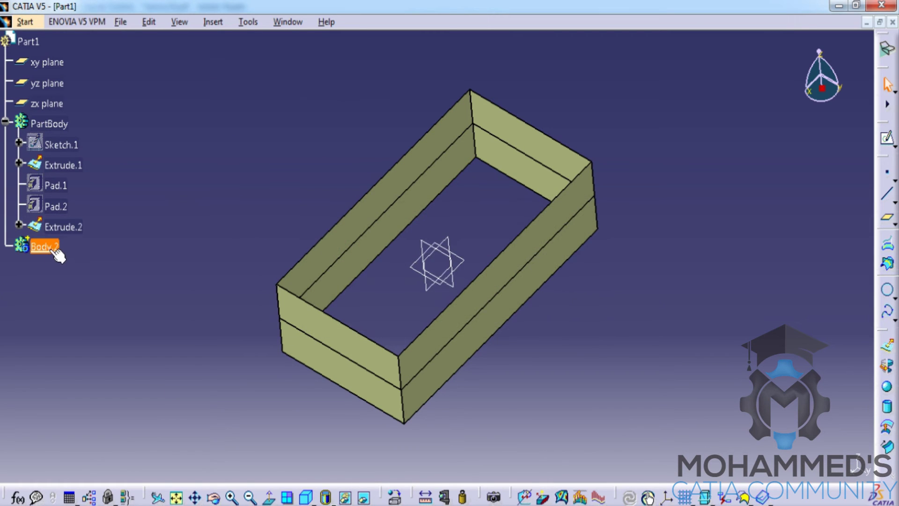
- Copy Sketch.1 and paste it into Body.2 as Sketch.2
click(59, 145)
right_click(66, 144)
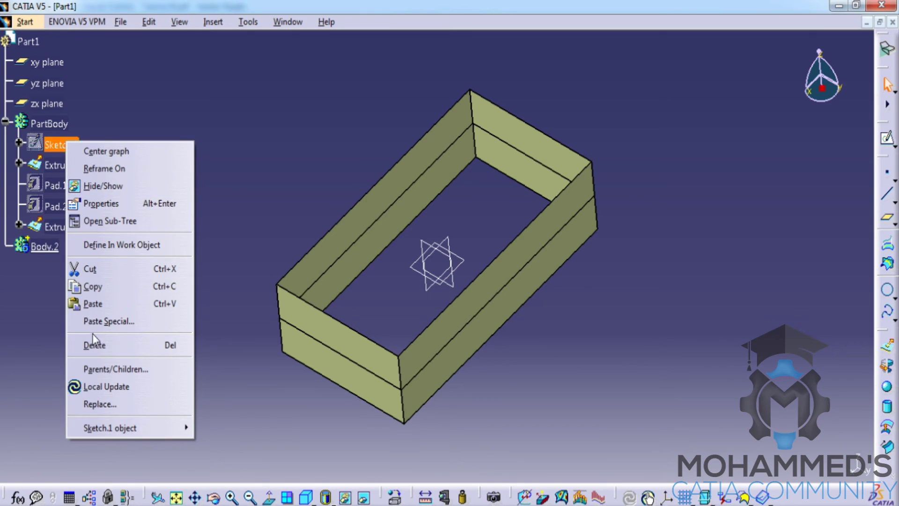
click(96, 288)
click(41, 247)
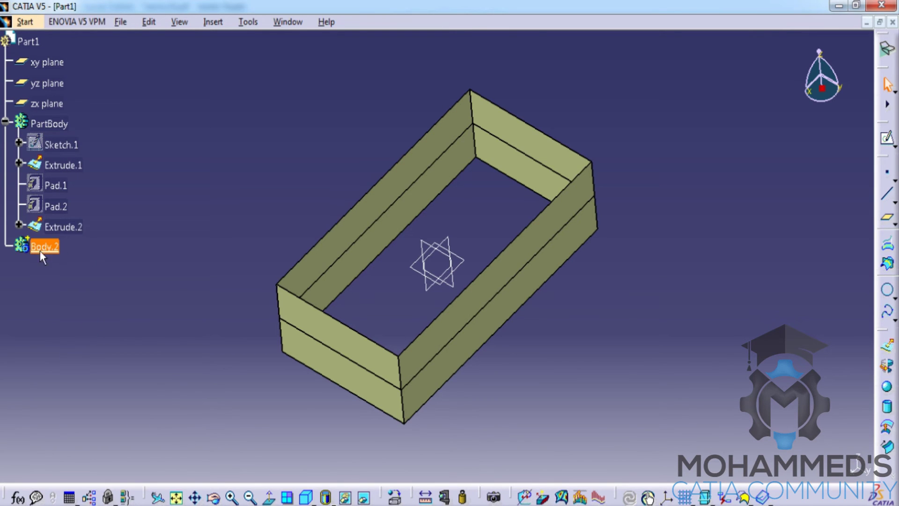
right_click(43, 246)
click(77, 392)
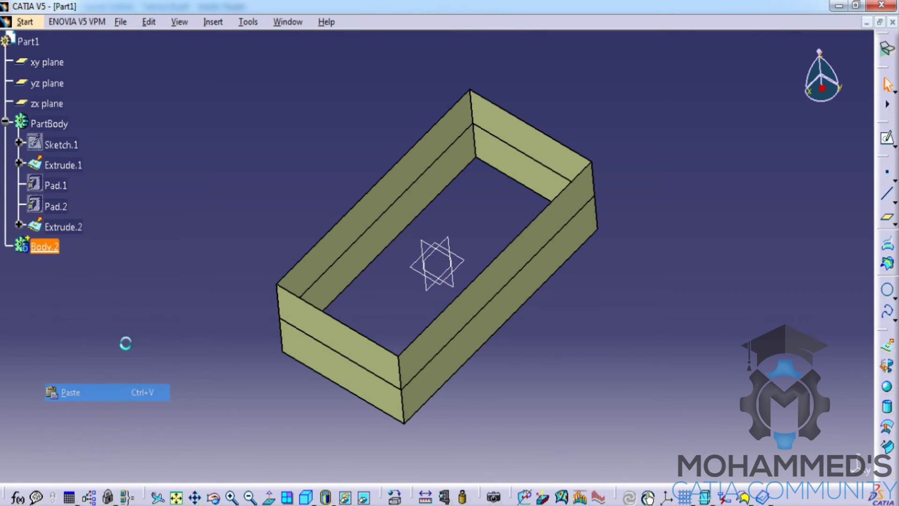
- Hide PartBody's geometry
click(55, 125)
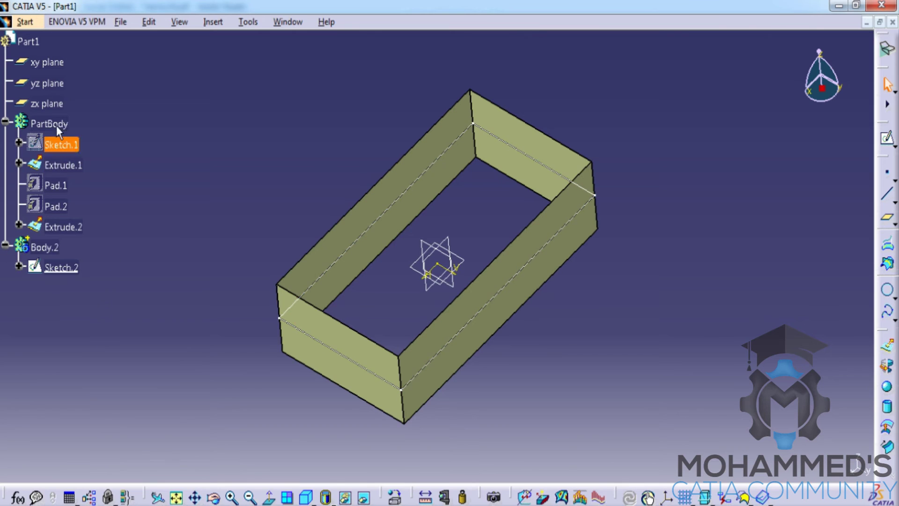
right_click(54, 123)
click(91, 167)
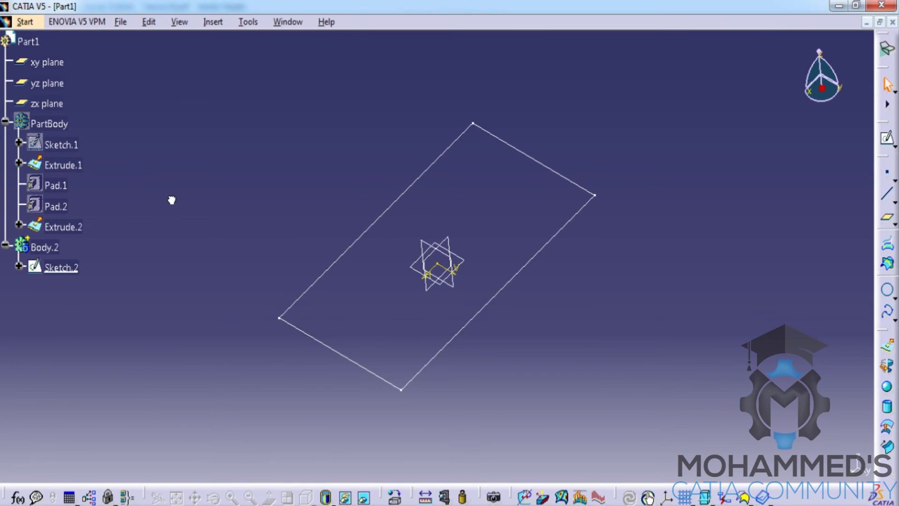
- Make Body.2 the in-work object and select Sketch.2
click(61, 267)
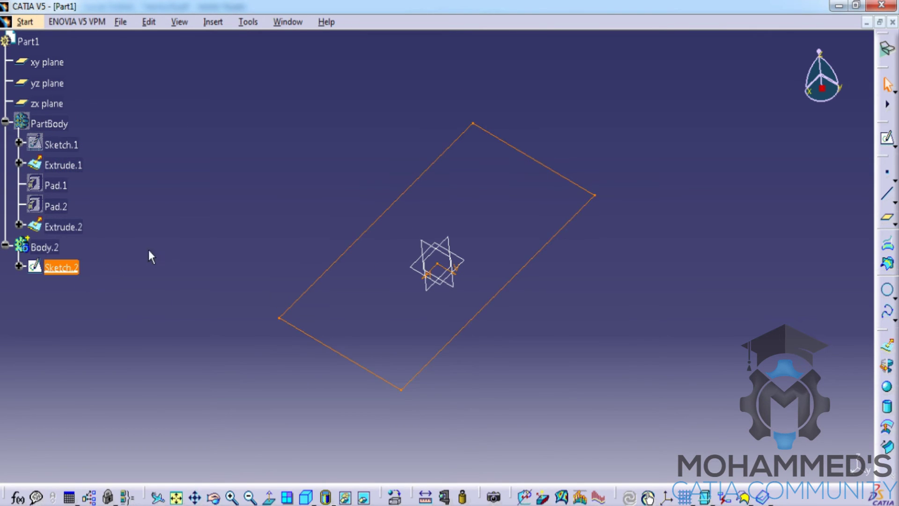
click(44, 247)
right_click(45, 247)
click(89, 310)
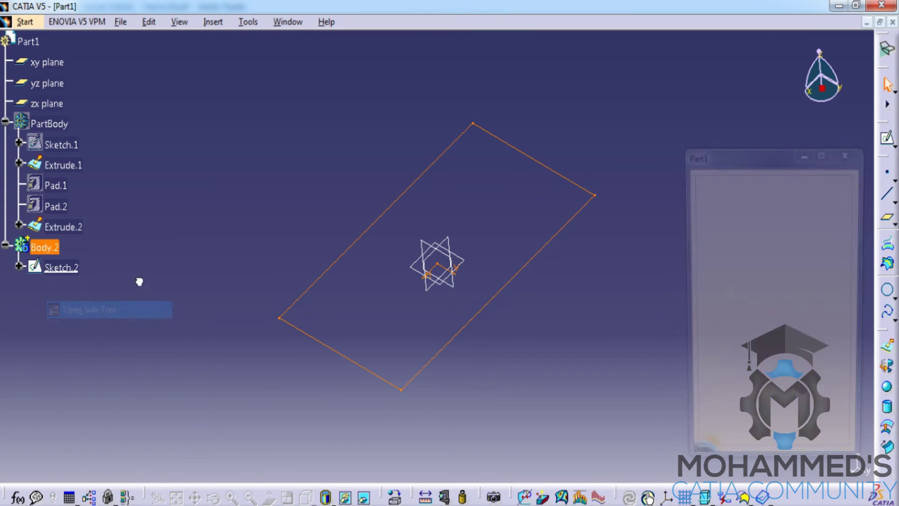
click(848, 151)
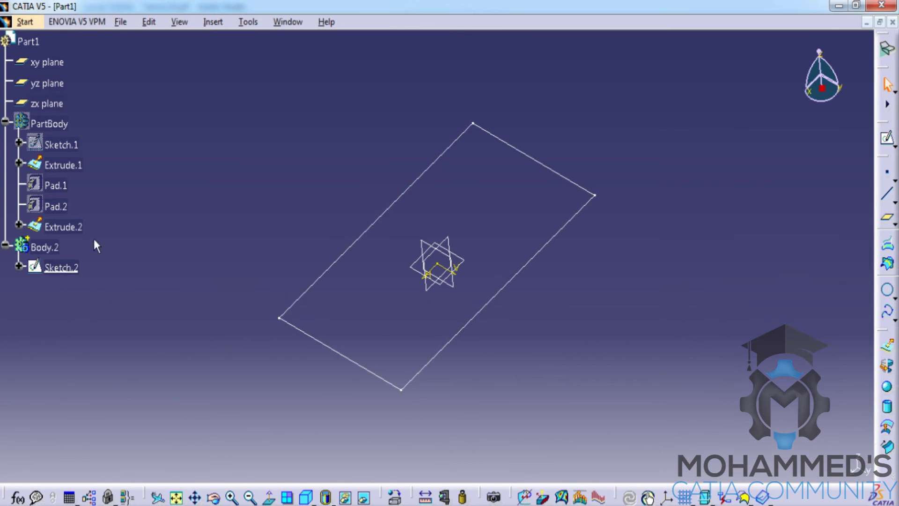
right_click(57, 253)
click(110, 334)
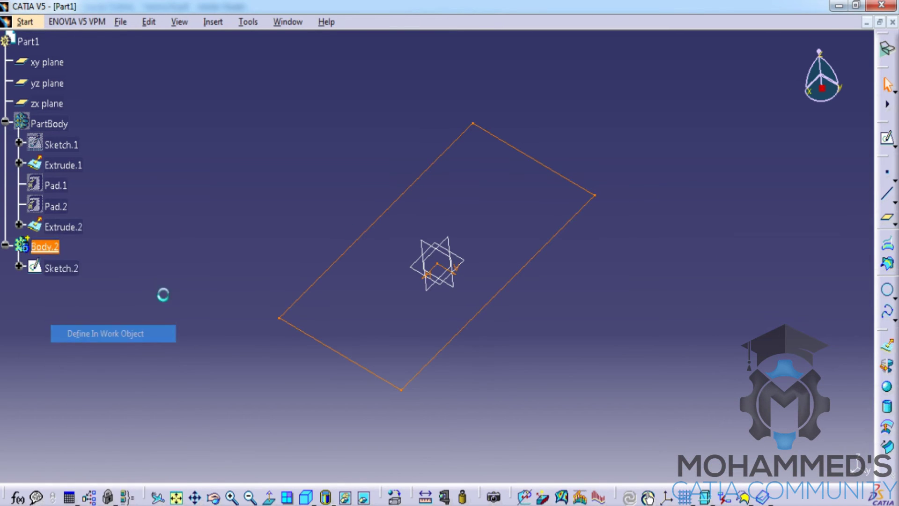
click(75, 270)
- In Part Design, pad Sketch.2 by 20mm to create Pad.3 in Body.2
click(64, 23)
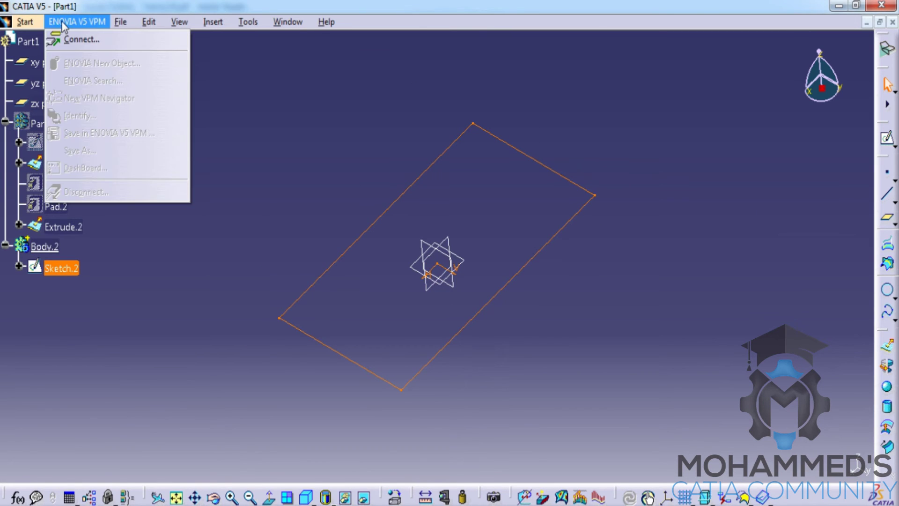
click(26, 21)
mouse_move(85, 63)
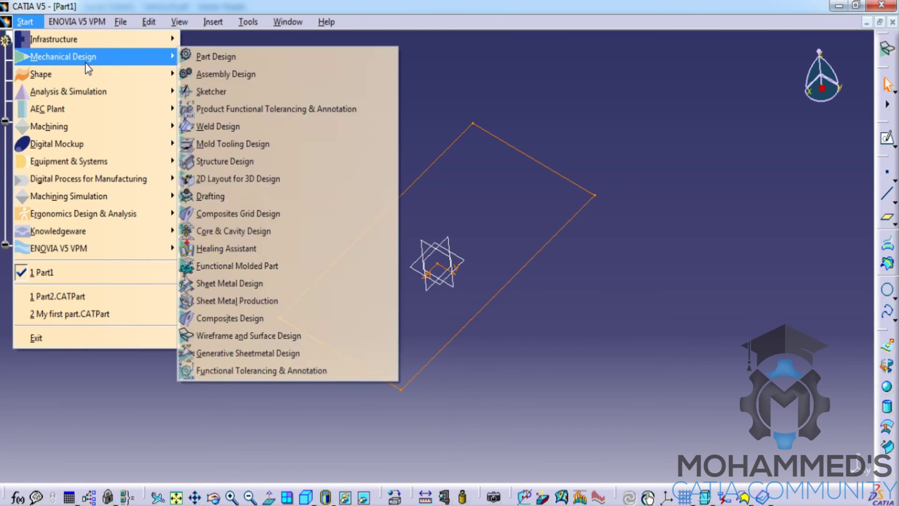
click(242, 57)
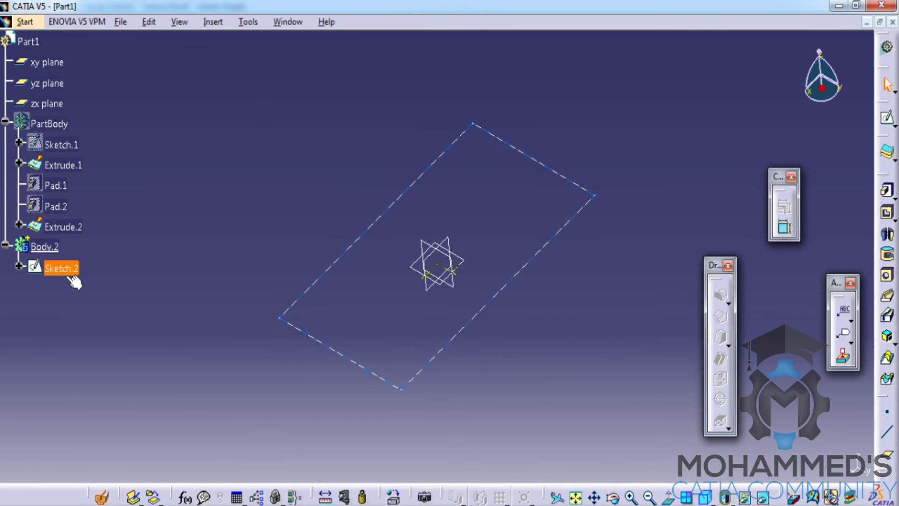
click(888, 192)
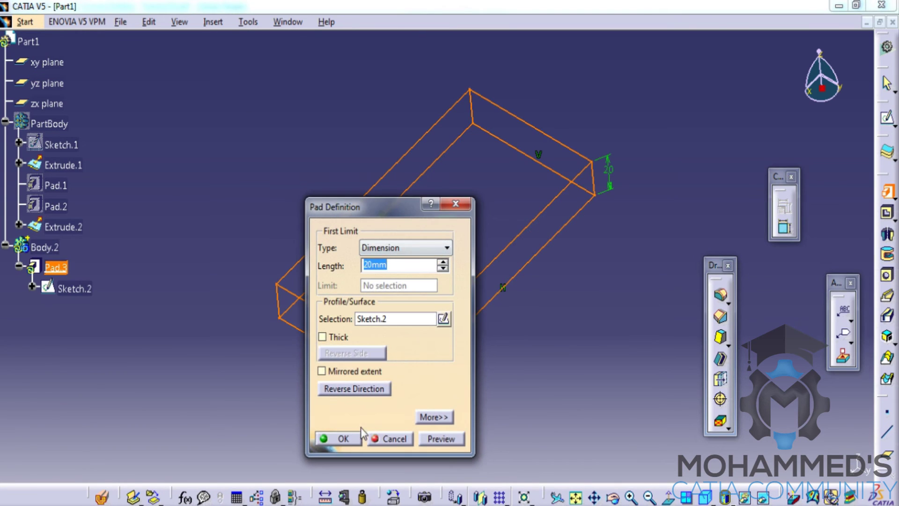
click(342, 437)
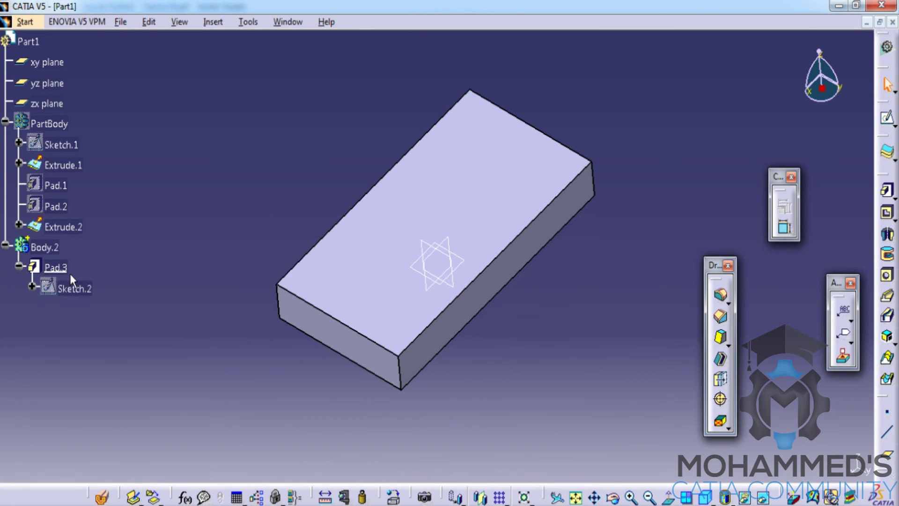
- Show PartBody again to reveal the two-layer wall box
click(44, 247)
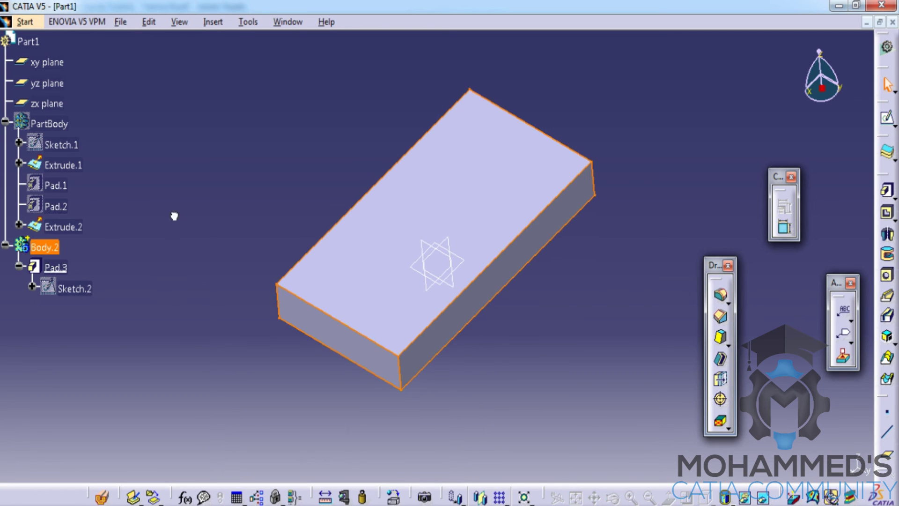
click(63, 165)
right_click(52, 124)
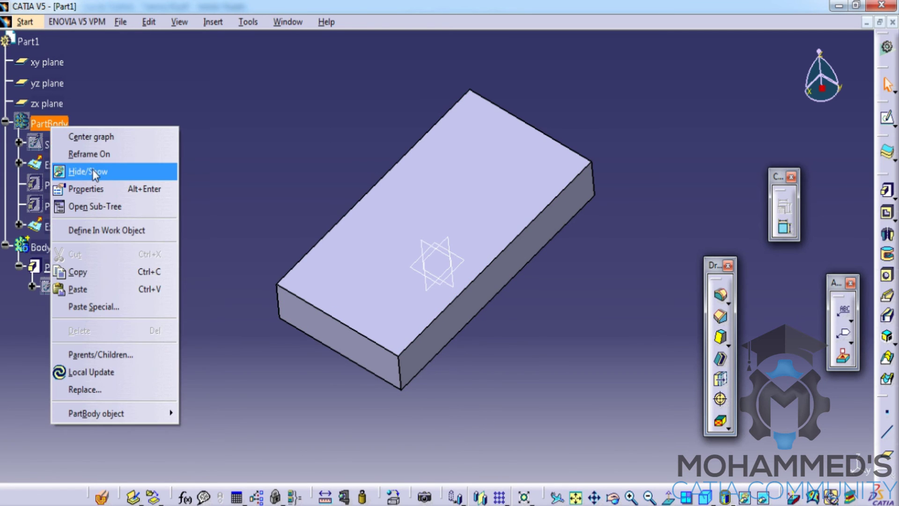
click(92, 170)
- Hide Body.2's solid block, then show it again
right_click(50, 252)
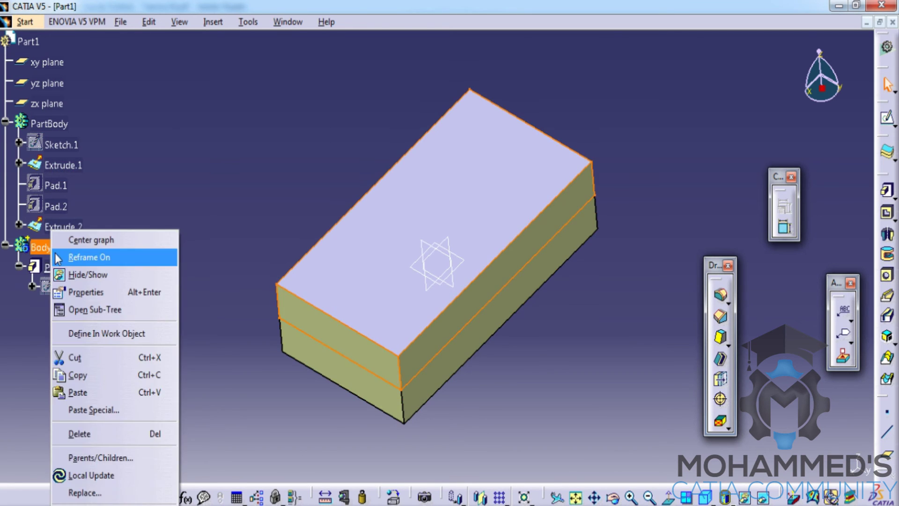
click(87, 279)
click(59, 226)
right_click(46, 228)
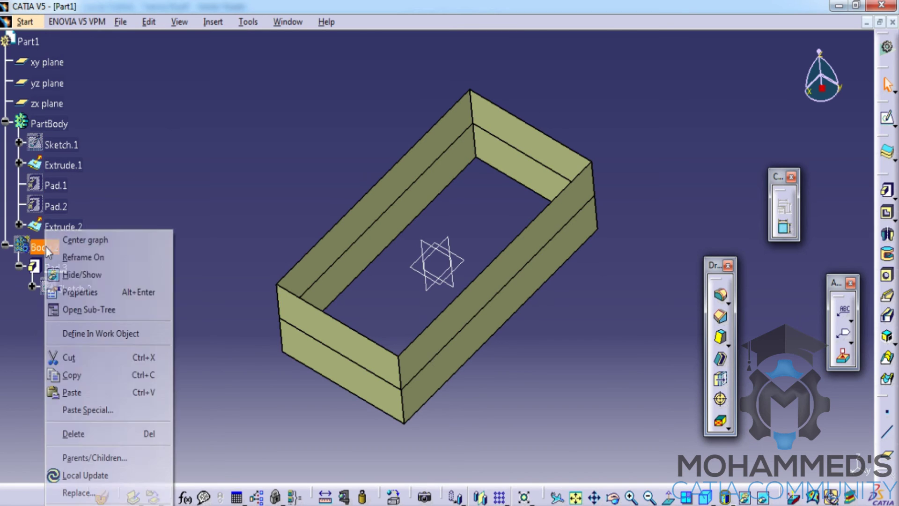
click(70, 276)
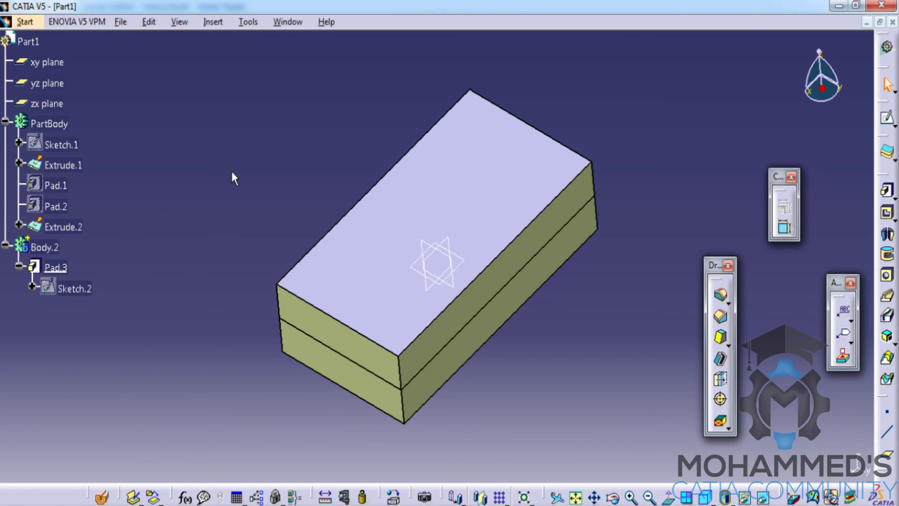